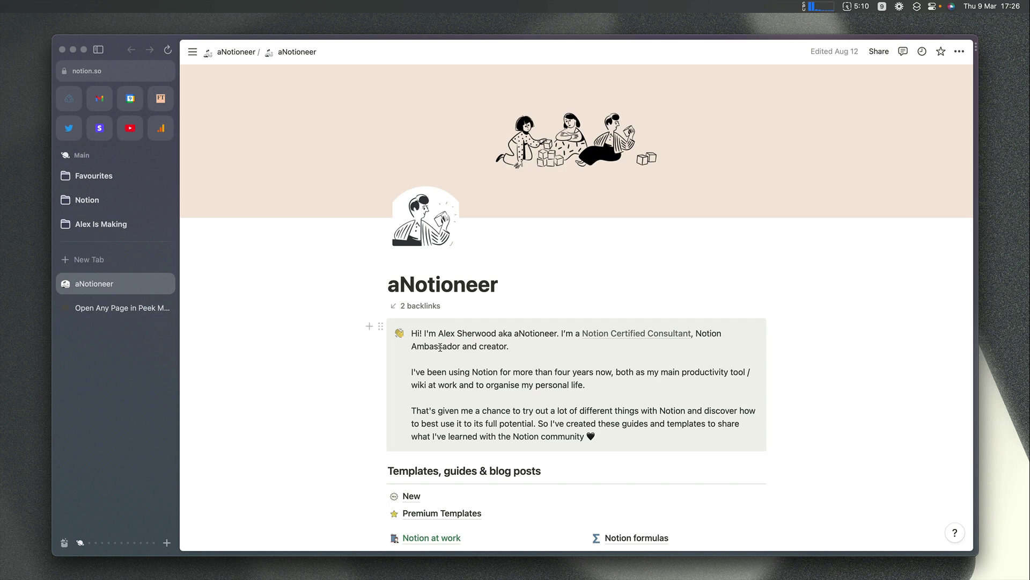
Skim the Open Any Page in Peek Mode guide, then return to the aNotioneer page
{"action": "left_click", "coordinate": [145, 308]}
{"action": "scroll", "coordinate": [858, 393], "scroll_direction": "down", "scroll_amount": 1}
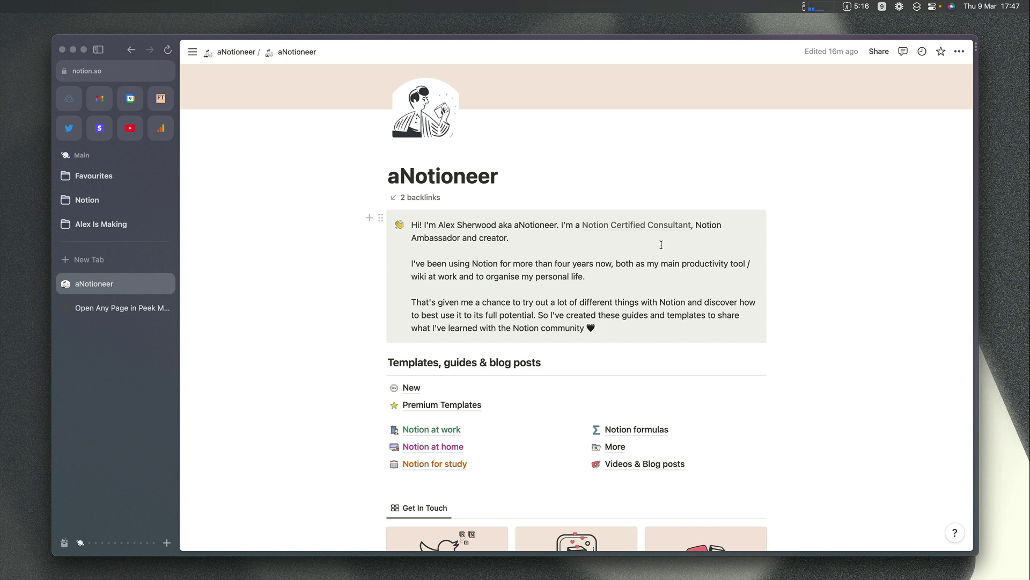
{"action": "mouse_move", "coordinate": [662, 231]}
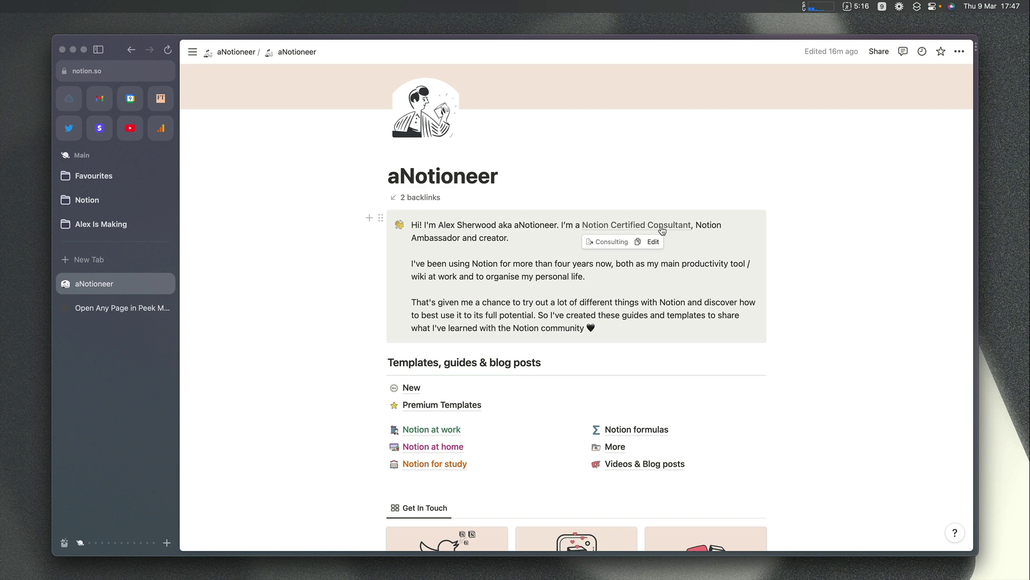
{"action": "left_click", "coordinate": [661, 228]}
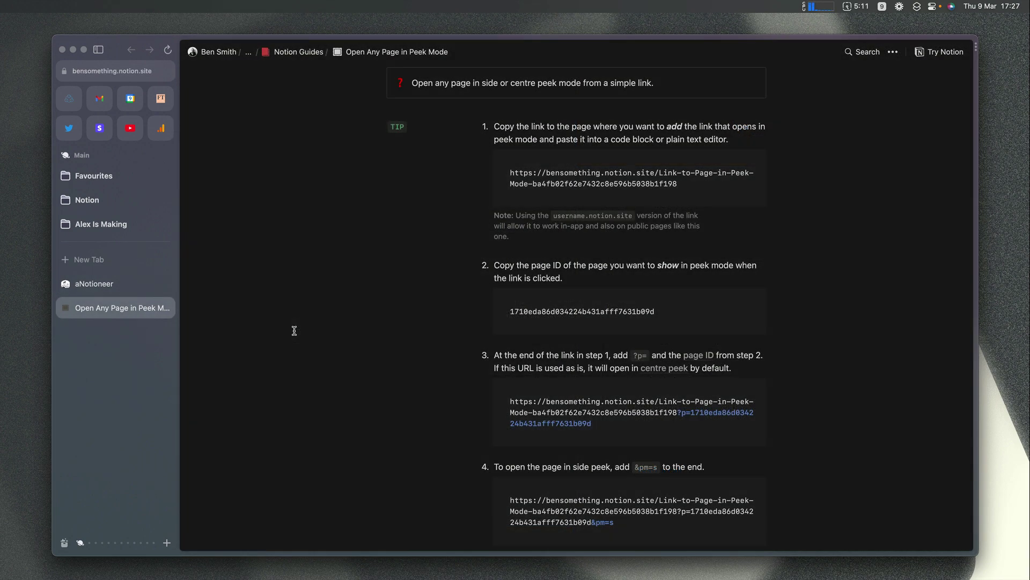
Scroll the Peek Mode guide to steps 4 and 5, showing the side-peek link ending in &pm=s
{"action": "scroll", "coordinate": [294, 330], "scroll_direction": "down", "scroll_amount": 2}
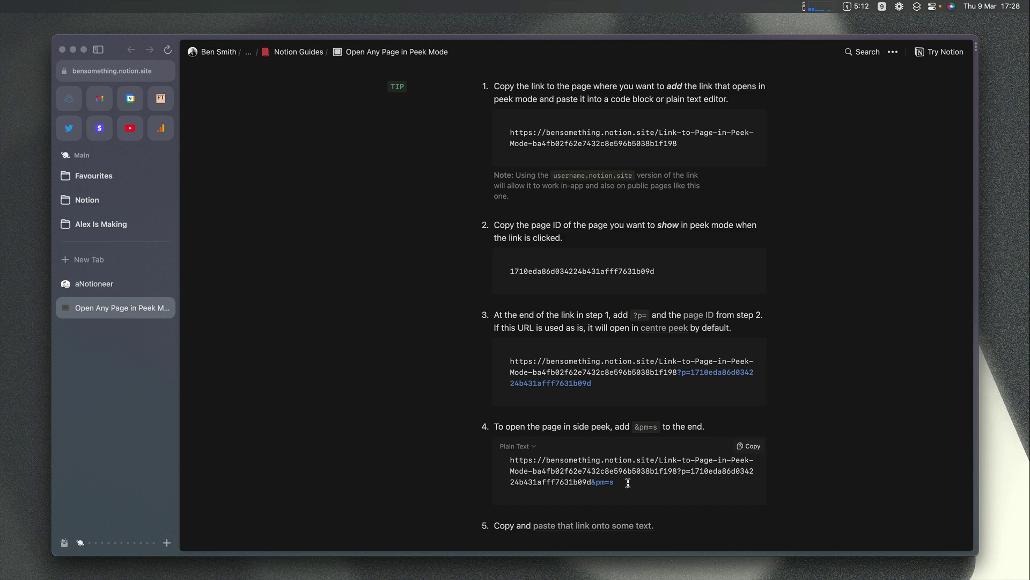
Switch back to the aNotioneer tab with Ctrl+Tab
{"action": "key", "text": "ctrl+Tab"}
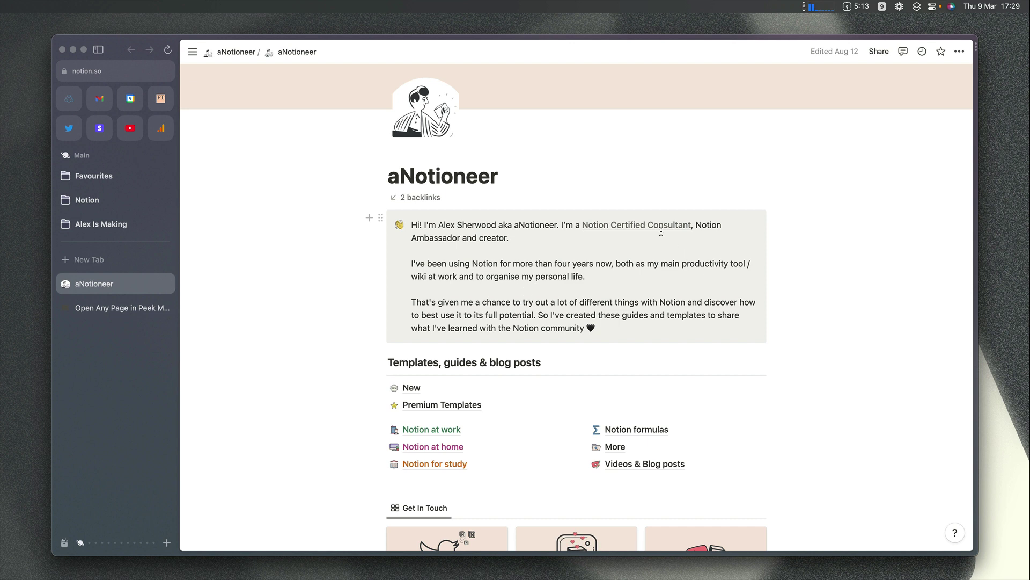
{"action": "mouse_move", "coordinate": [663, 230]}
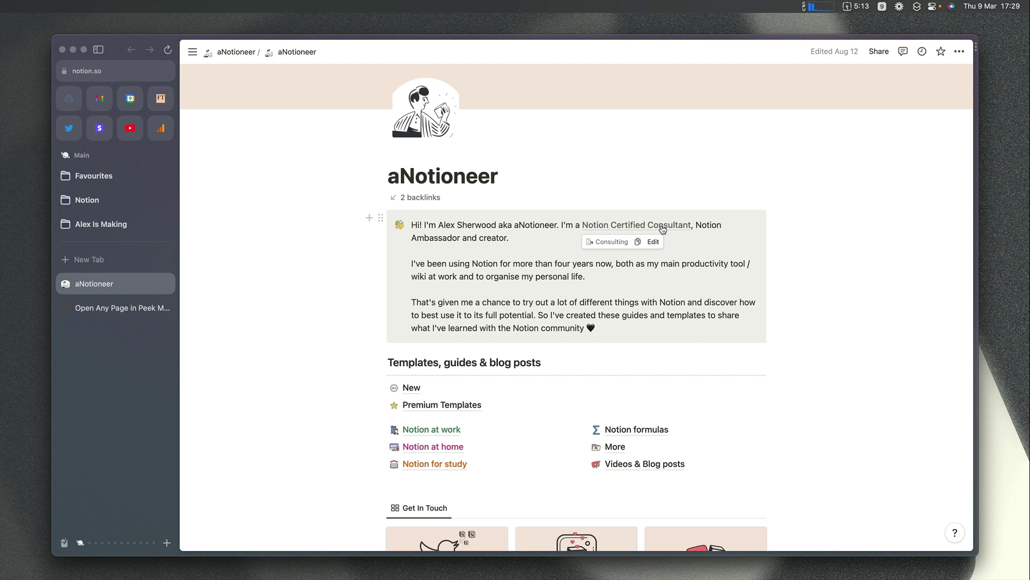
Follow the Notion Certified Consultant link to Consulting and view its Share to web settings
{"action": "left_click", "coordinate": [663, 229]}
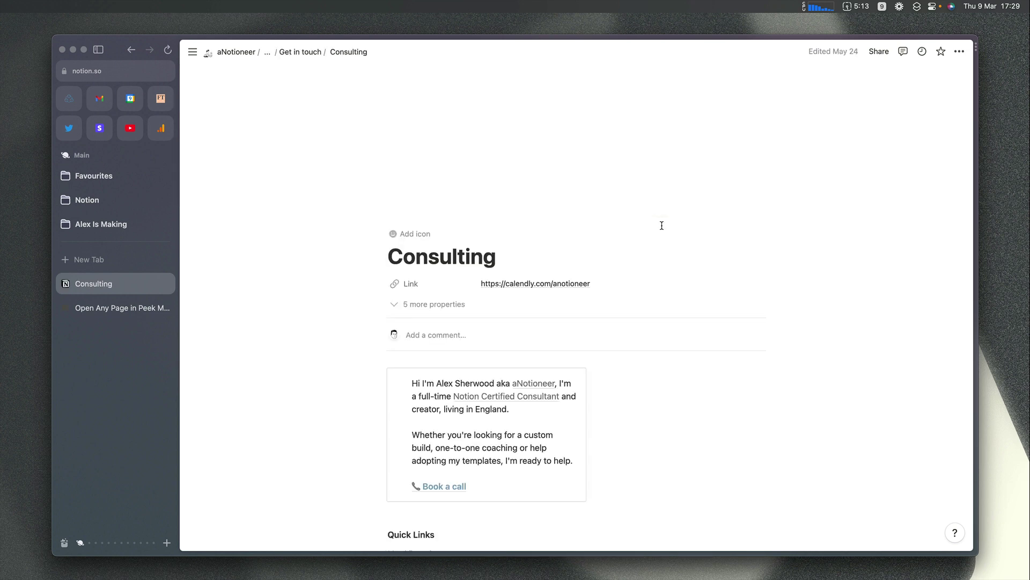
{"action": "scroll", "coordinate": [808, 241], "scroll_direction": "down", "scroll_amount": 2}
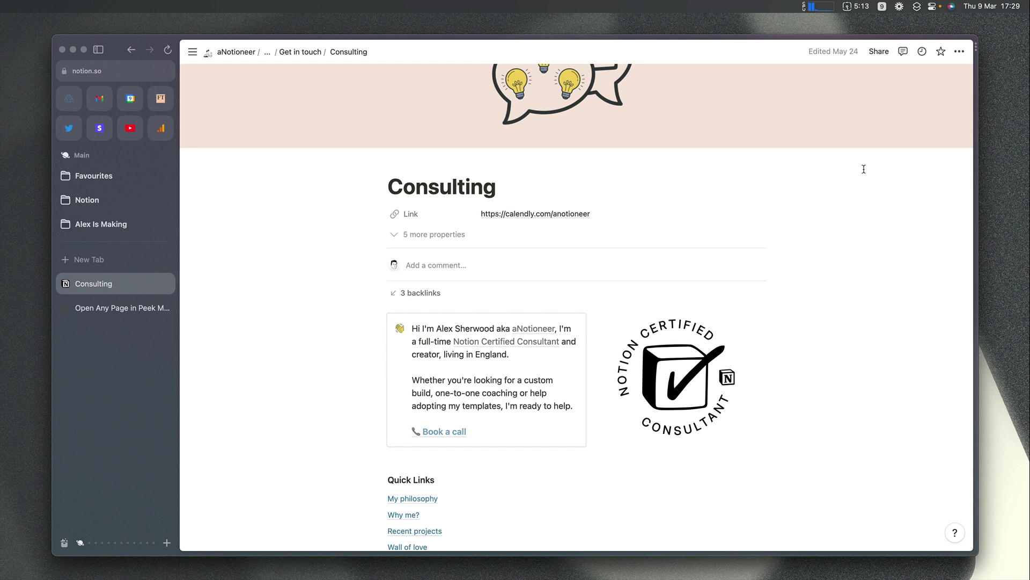
{"action": "left_click", "coordinate": [882, 53]}
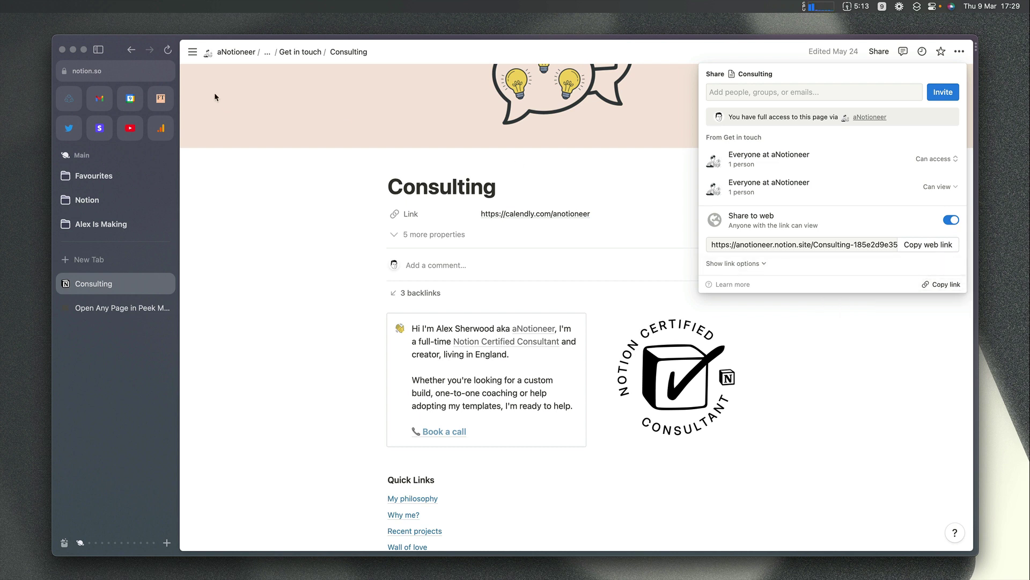
Copy Consulting's public web link and go back to the aNotioneer page
{"action": "left_click", "coordinate": [150, 71]}
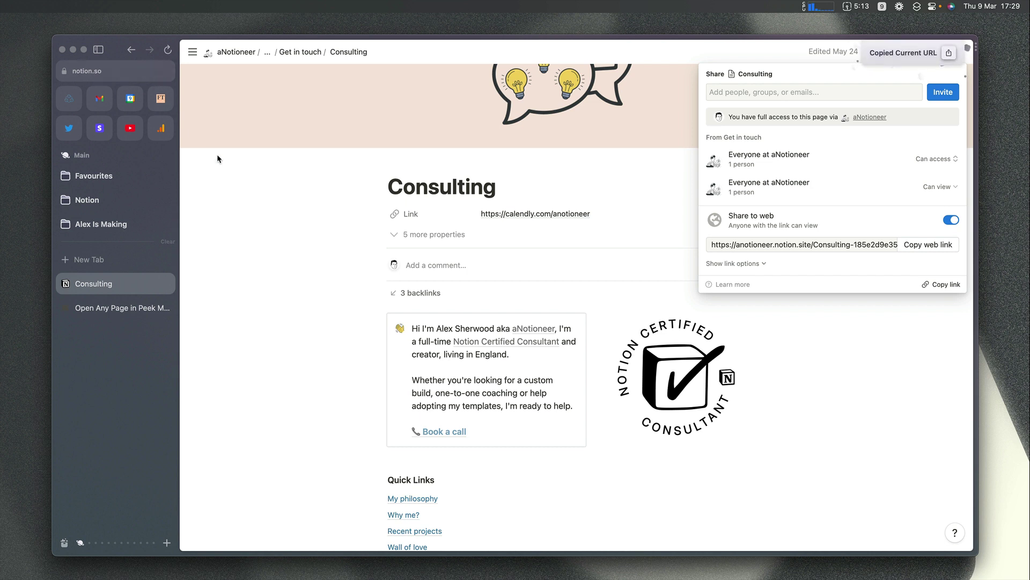
{"action": "left_click", "coordinate": [927, 248]}
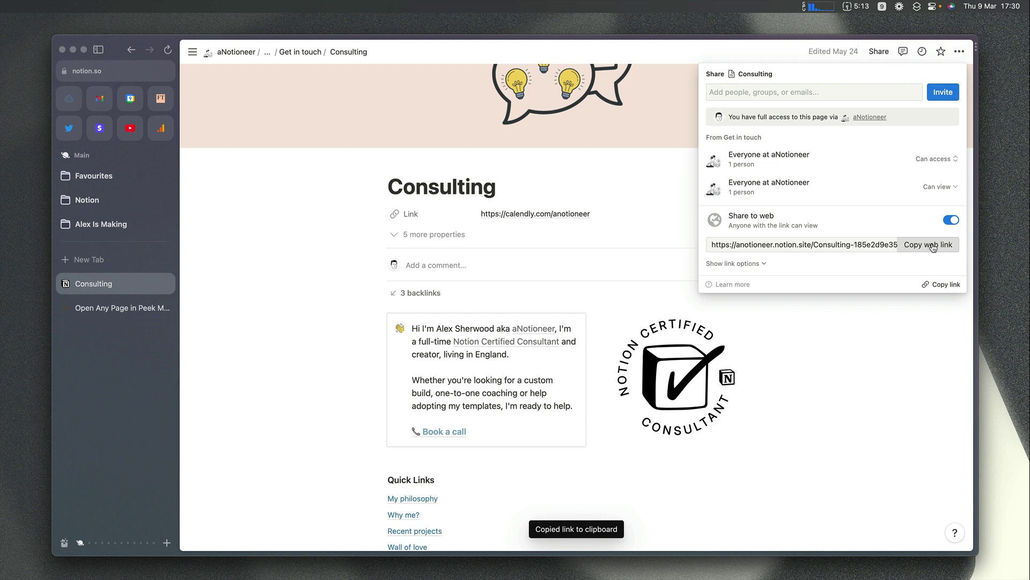
{"action": "left_click", "coordinate": [486, 184]}
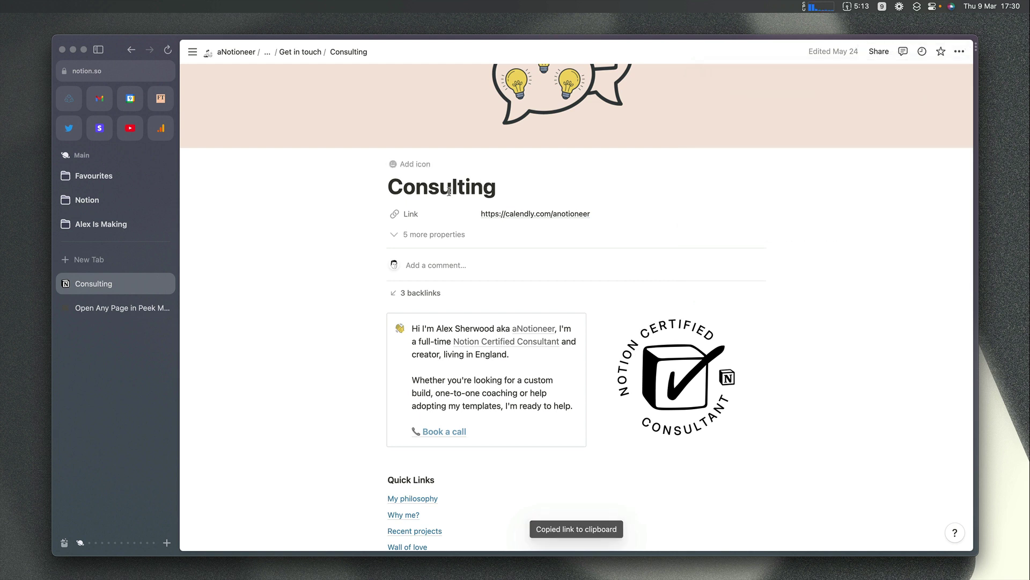
{"action": "scroll", "coordinate": [321, 180], "scroll_direction": "left", "scroll_amount": 5}
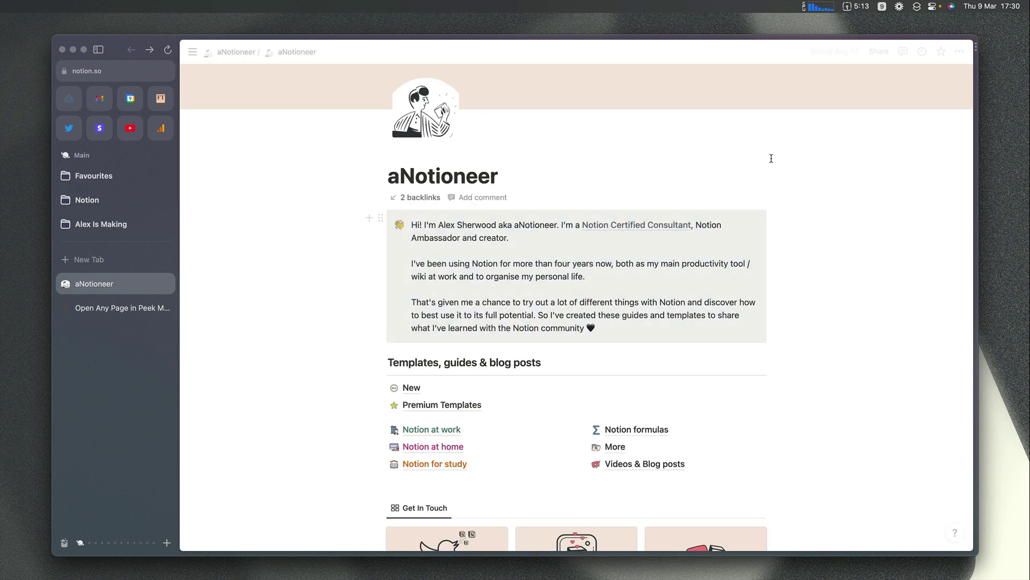
Run the 'Create Link To Open Notion Page In Peek Mode' shortcut with Side Peek as the view
{"action": "left_click", "coordinate": [919, 10]}
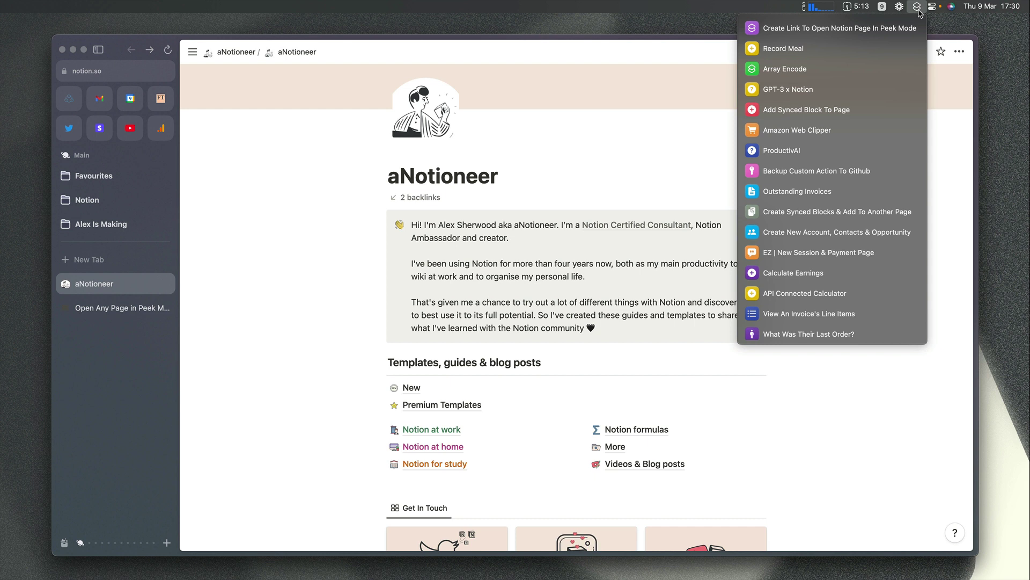
{"action": "left_click", "coordinate": [866, 33]}
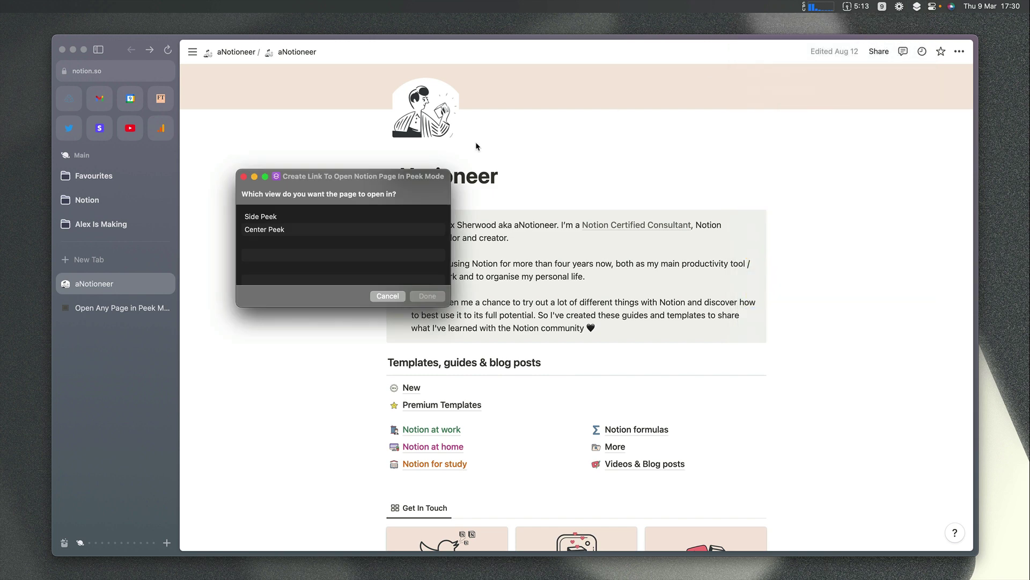
{"action": "left_click", "coordinate": [332, 217]}
{"action": "left_click", "coordinate": [428, 296]}
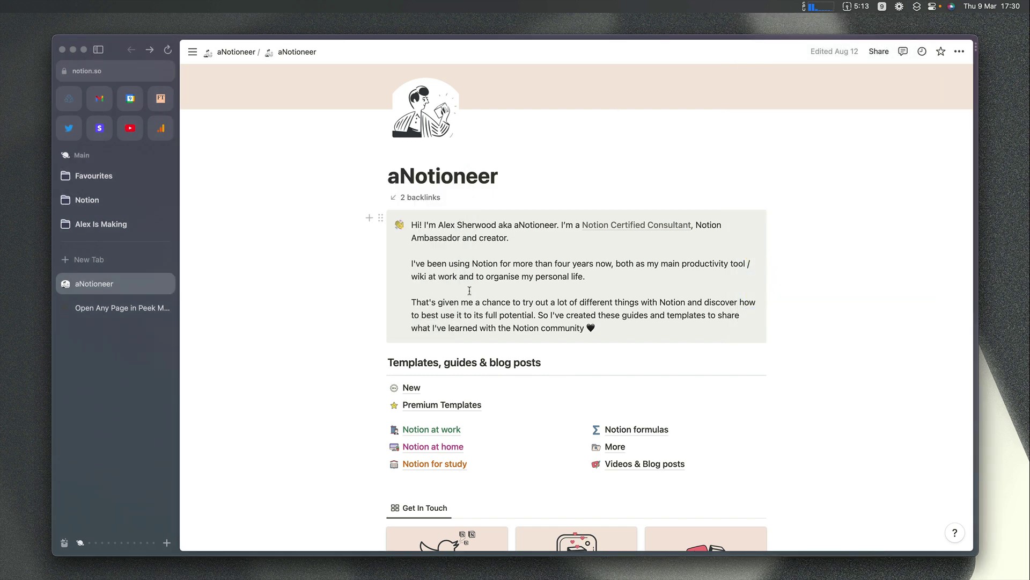
Relink 'Notion Certified Consultant' to the generated Consulting side-peek URL ending &pm=s
{"action": "left_click", "coordinate": [695, 225]}
{"action": "key", "text": "Left"}
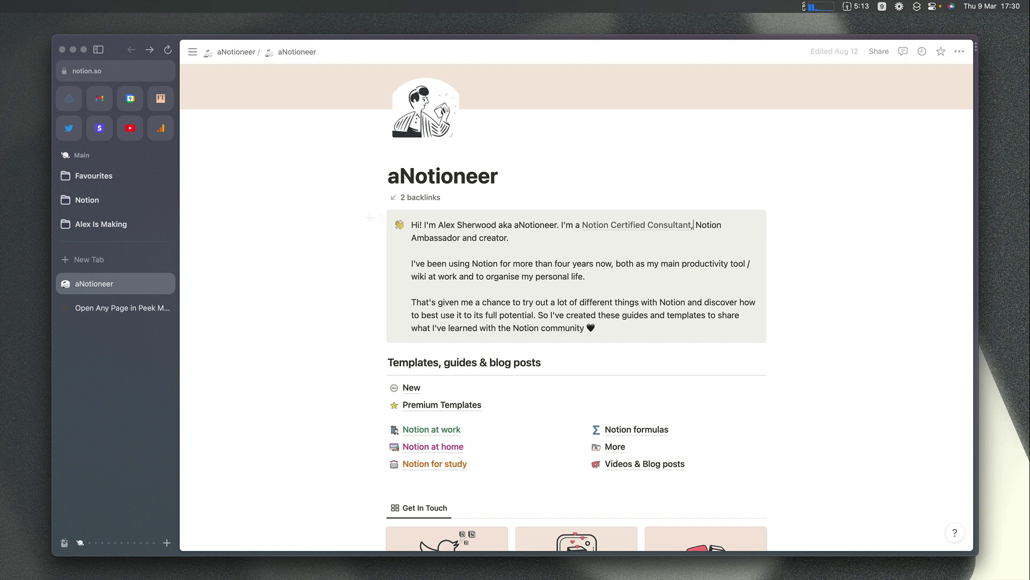
{"action": "key", "text": "shift+alt+Left"}
{"action": "key", "text": "shift+alt+Left"}
{"action": "key", "text": "shift+alt+Left"}
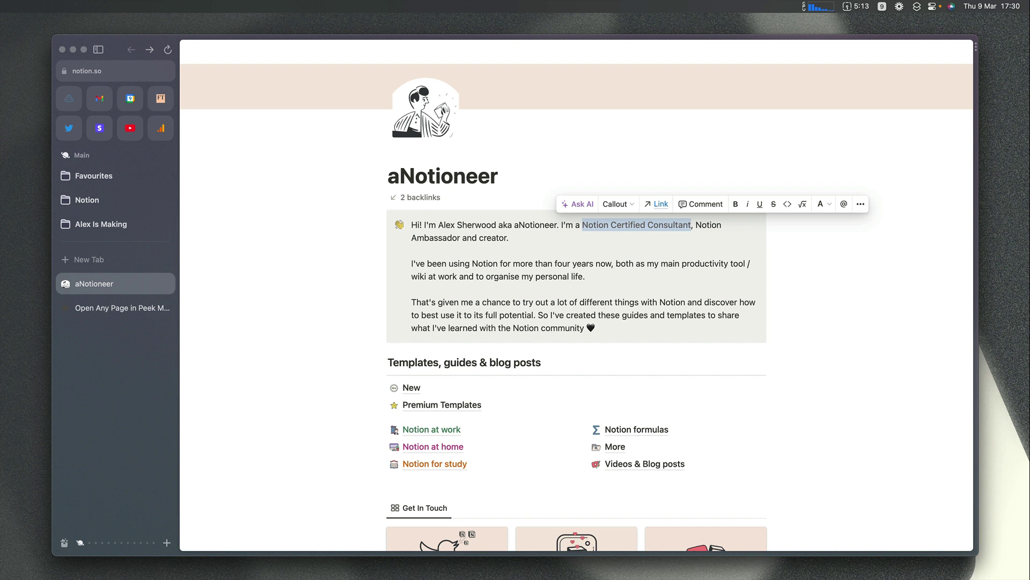
{"action": "left_click", "coordinate": [656, 204]}
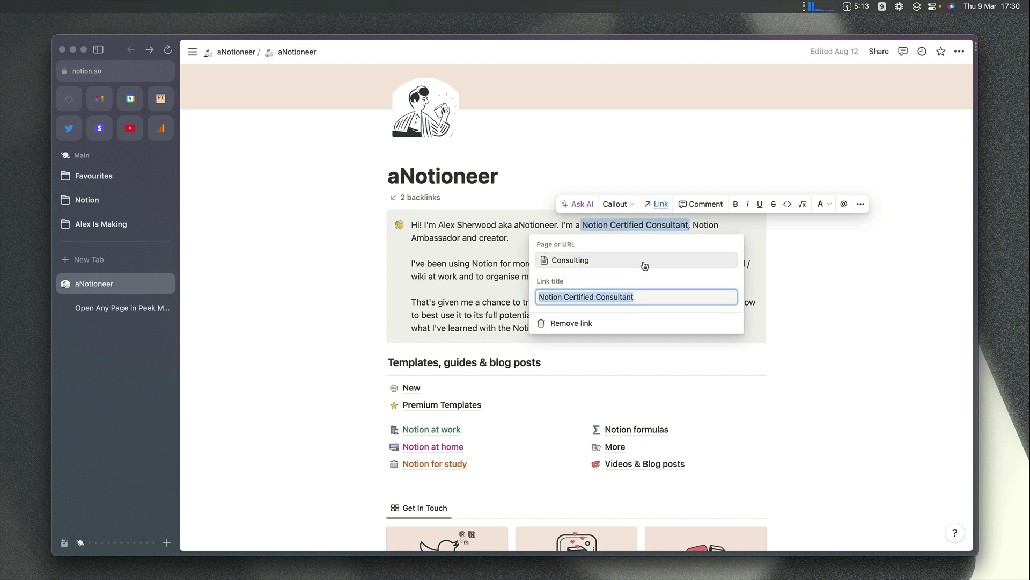
{"action": "left_click", "coordinate": [717, 265]}
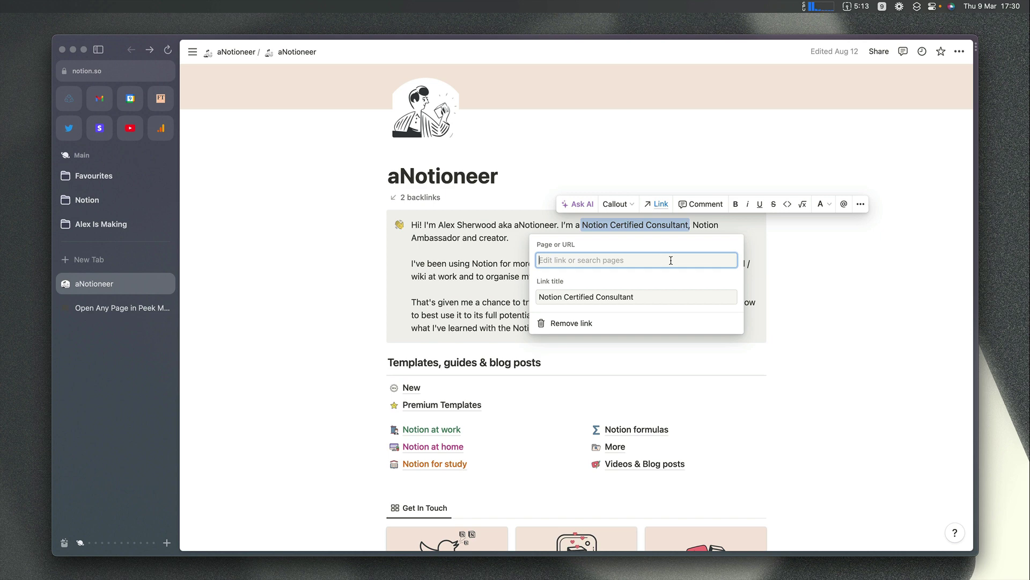
{"action": "key", "text": "alt+space"}
{"action": "key", "text": "Return"}
{"action": "key", "text": "Return"}
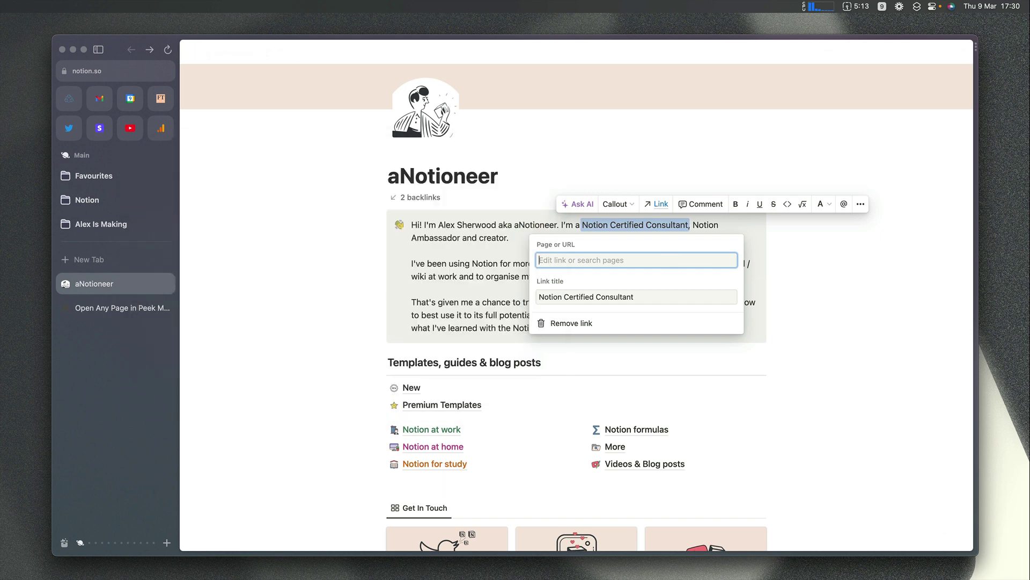
{"action": "key", "text": "super+v"}
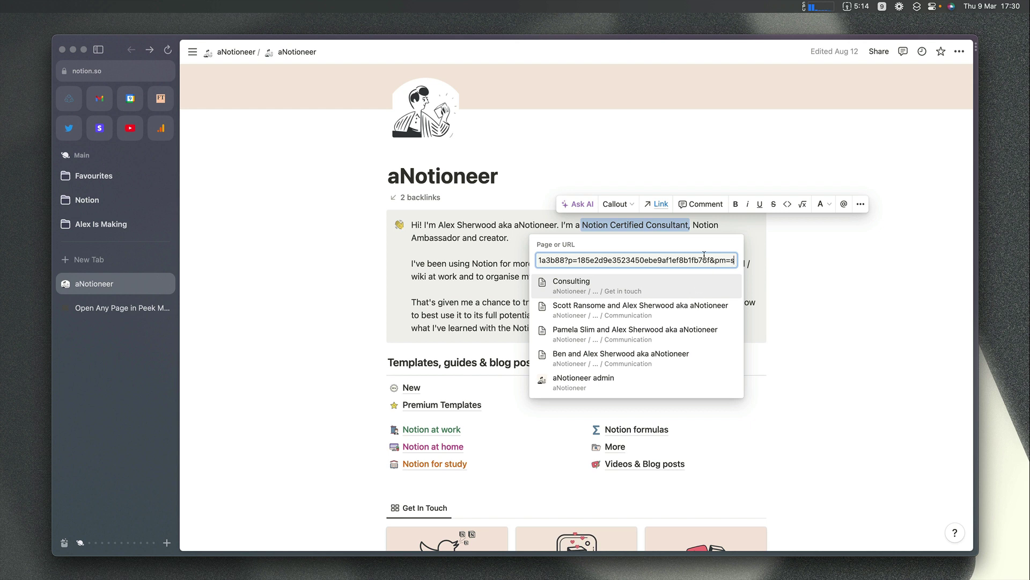
{"action": "key", "text": "Return"}
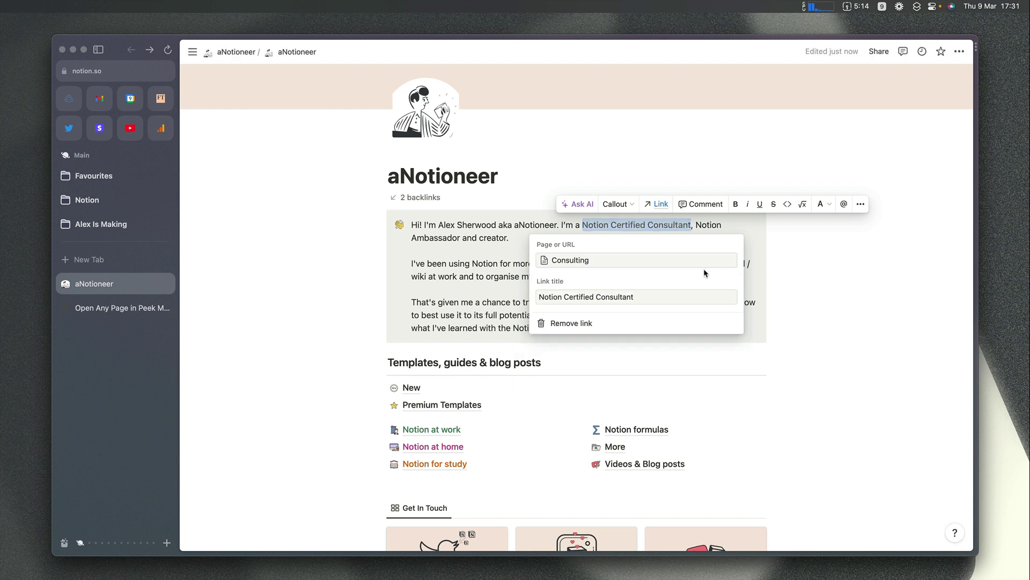
{"action": "left_click", "coordinate": [779, 268]}
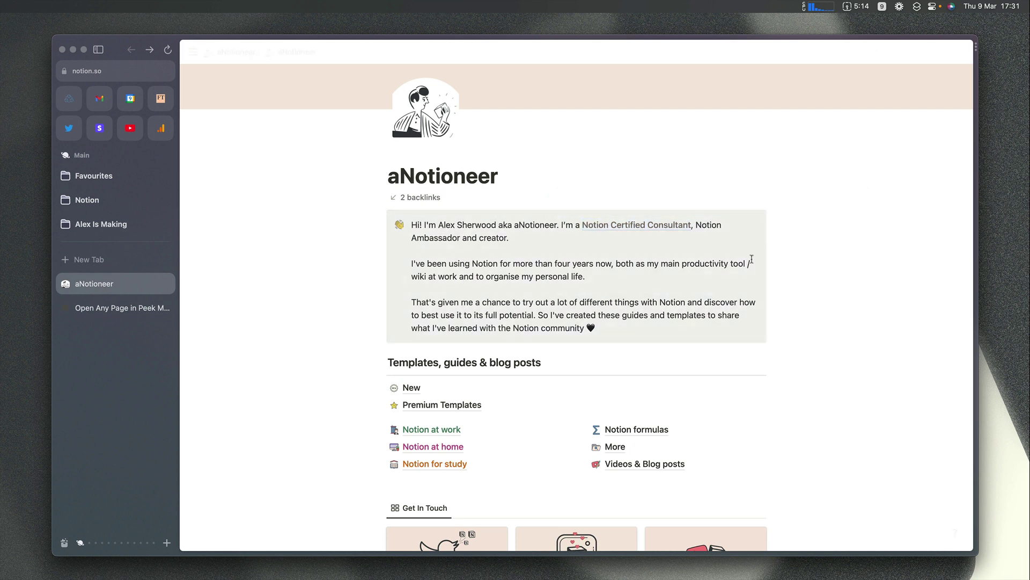
Test the Notion Certified Consultant link, confirming Consulting opens in side peek beside aNotioneer
{"action": "left_click", "coordinate": [660, 225]}
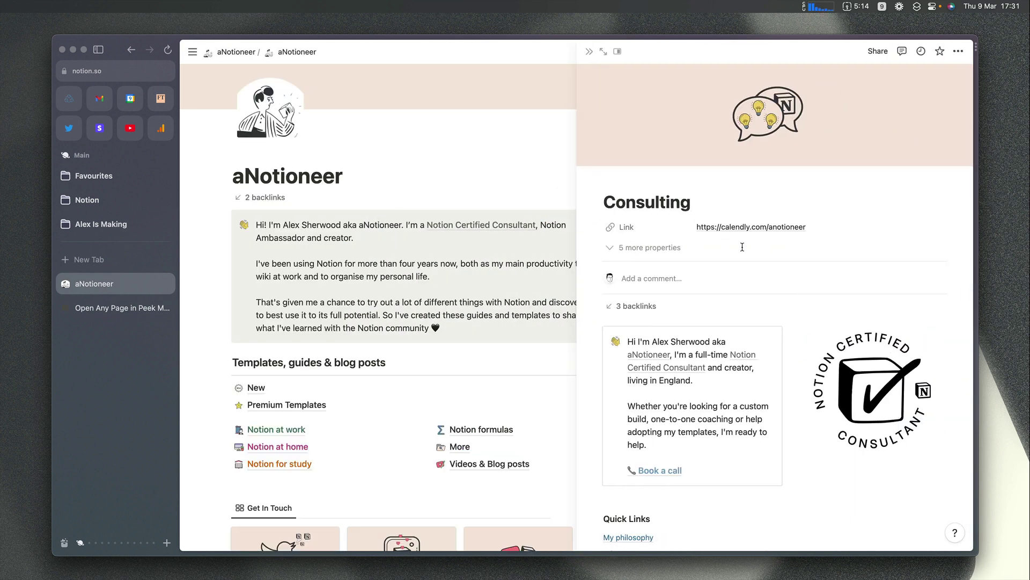